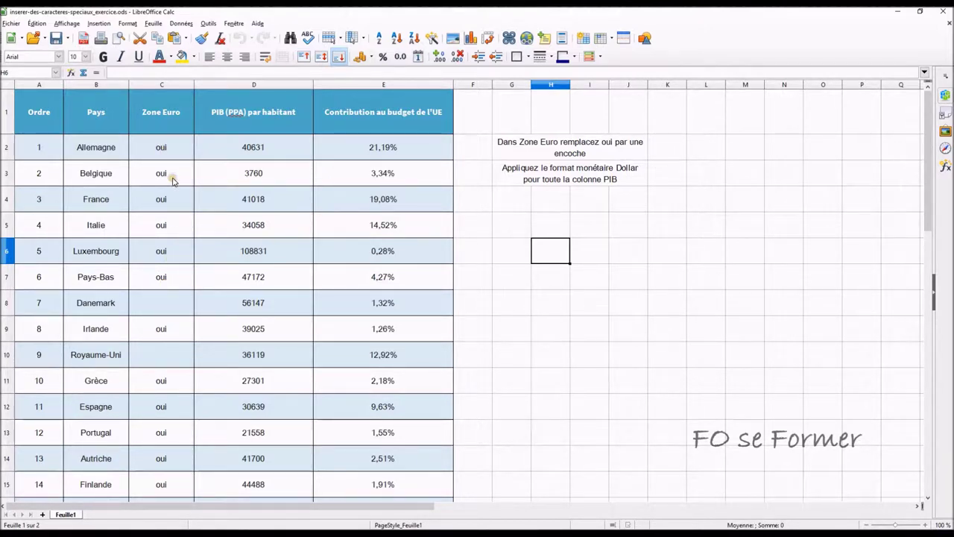
Step: Clear the Zone Euro cell for Allemagne (C2) and display the Wingdings set of special characters
{"action": "left_click", "coordinate": [175, 149]}
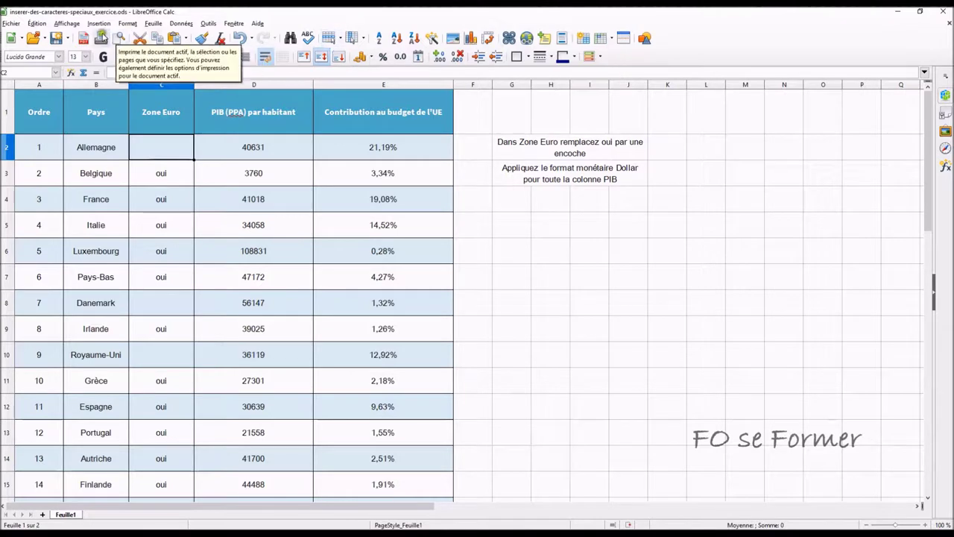
{"action": "left_click", "coordinate": [97, 23]}
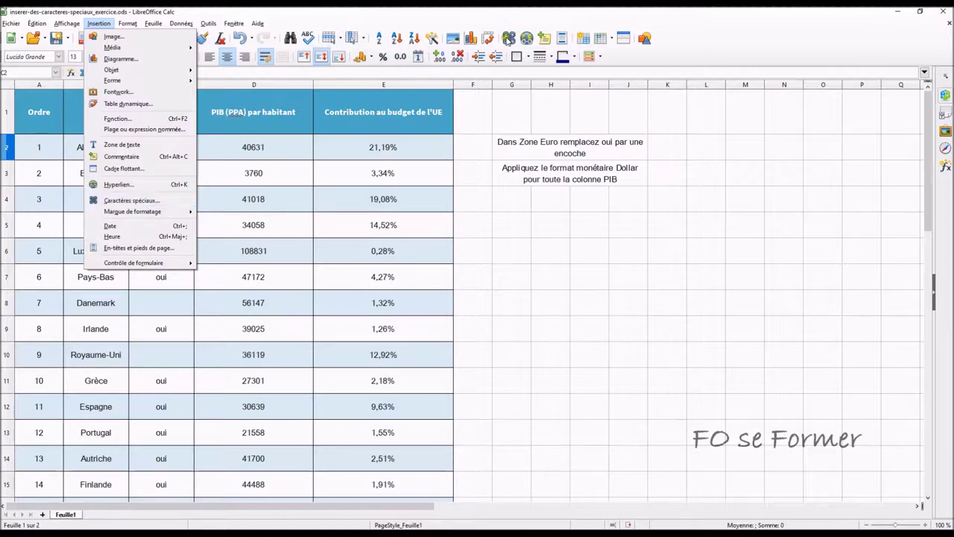
{"action": "left_click", "coordinate": [158, 205]}
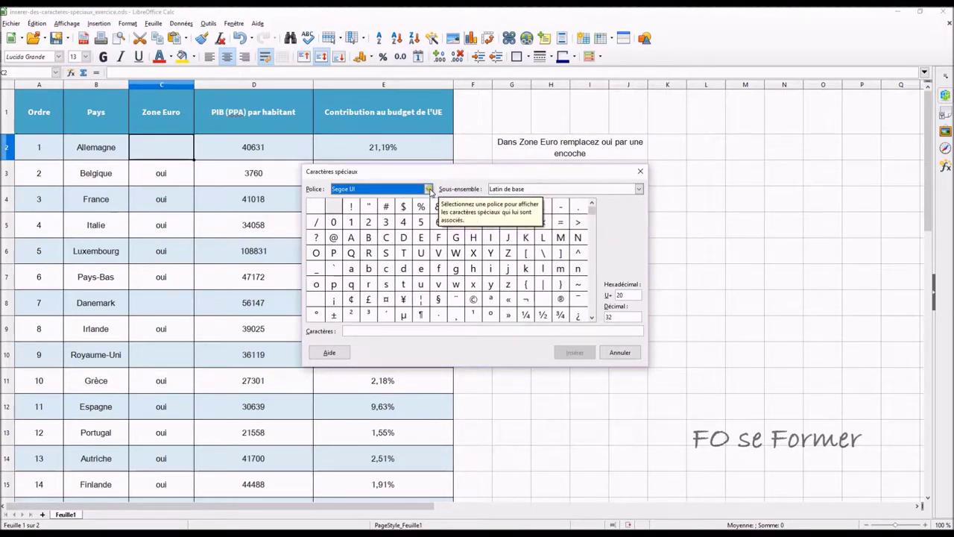
{"action": "left_click", "coordinate": [428, 190]}
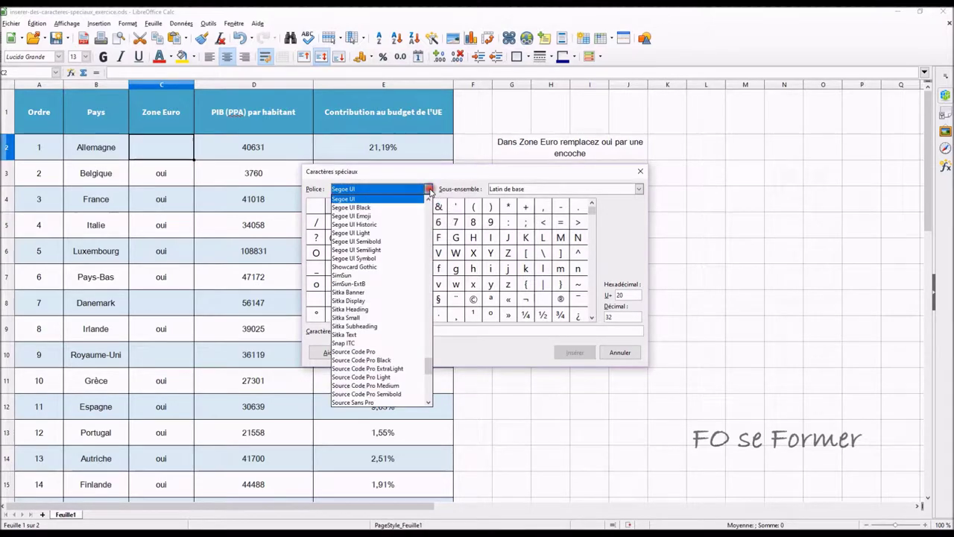
{"action": "left_click_drag", "start_coordinate": [429, 371], "coordinate": [431, 393]}
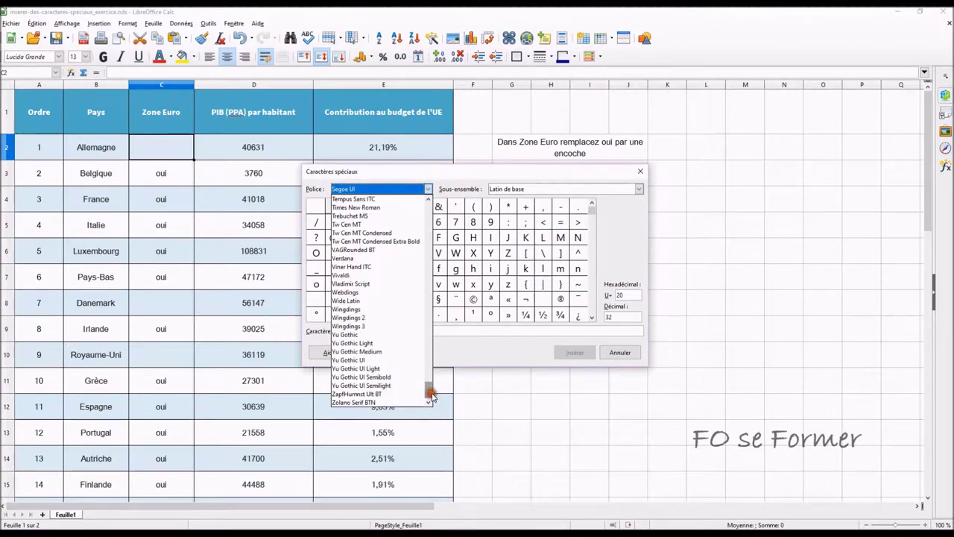
{"action": "left_click", "coordinate": [403, 310]}
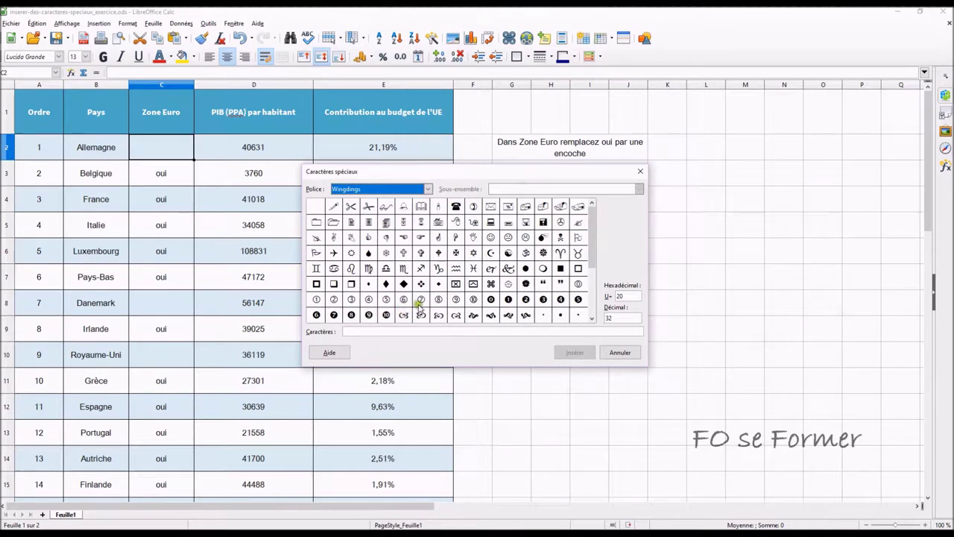
{"action": "left_click_drag", "start_coordinate": [598, 266], "coordinate": [587, 232]}
Step: Browse the special characters offered by the Wingdings 2, Wingdings 3 and Webdings fonts
{"action": "left_click", "coordinate": [427, 191]}
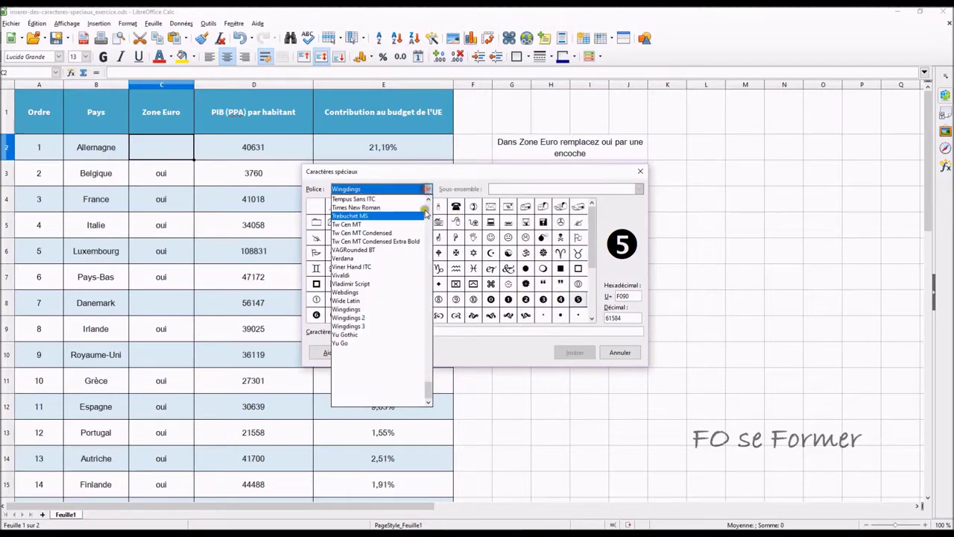
{"action": "left_click", "coordinate": [389, 319]}
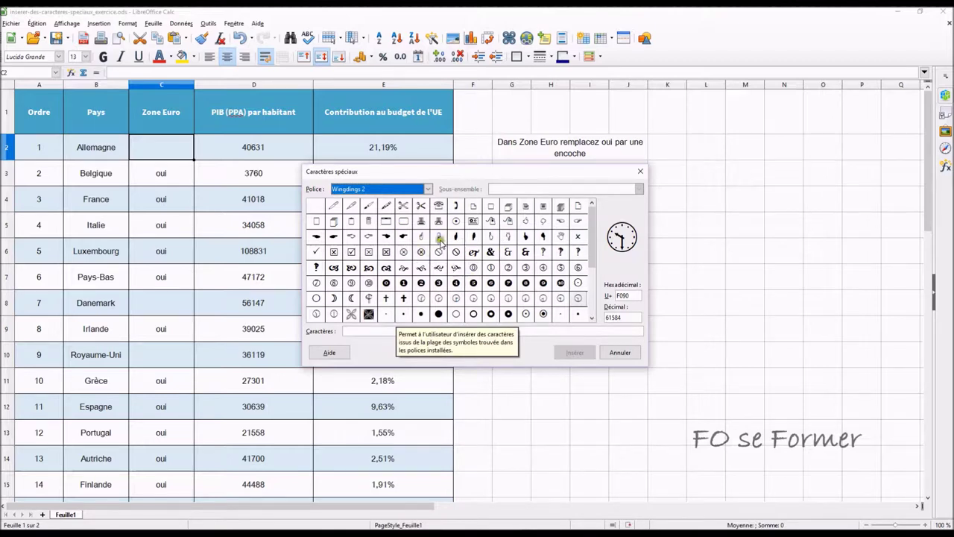
{"action": "left_click", "coordinate": [427, 188]}
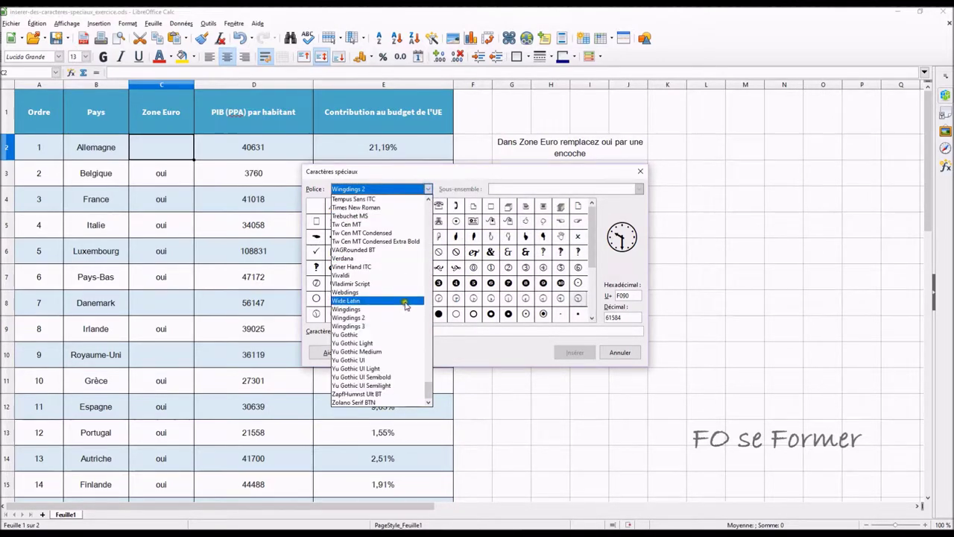
{"action": "left_click", "coordinate": [403, 326]}
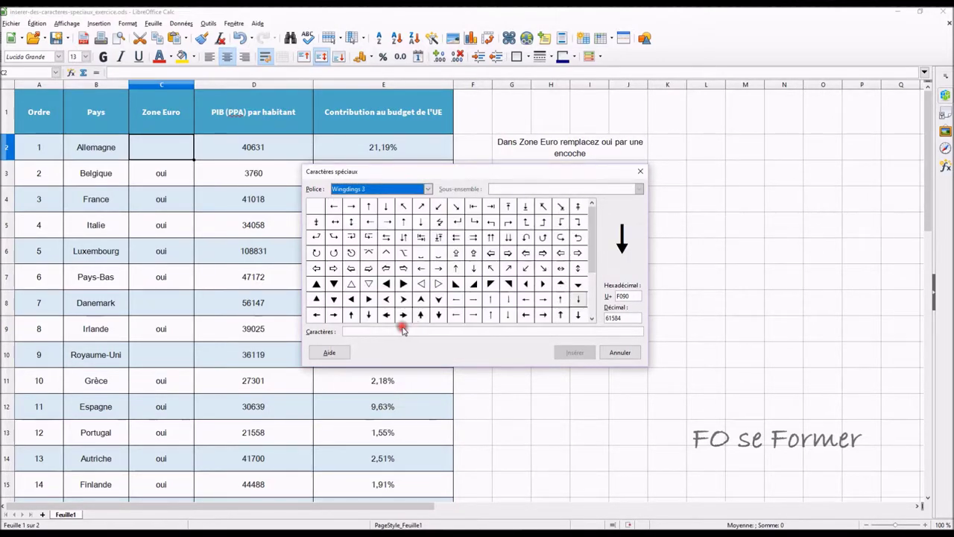
{"action": "left_click", "coordinate": [429, 189]}
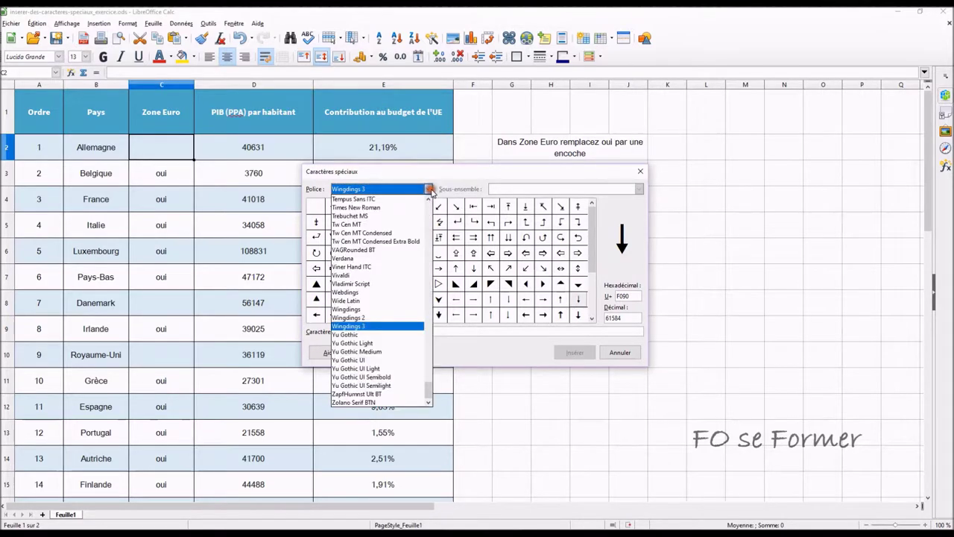
{"action": "left_click", "coordinate": [414, 293]}
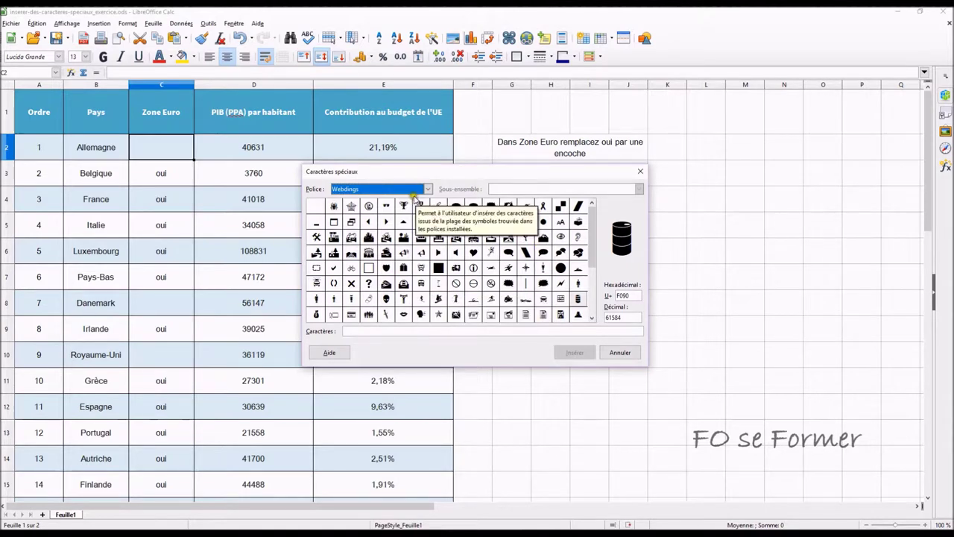
Step: Insert the Wingdings check mark (hexadecimal F0FC) into the Zone Euro cell for Allemagne
{"action": "left_click", "coordinate": [426, 189]}
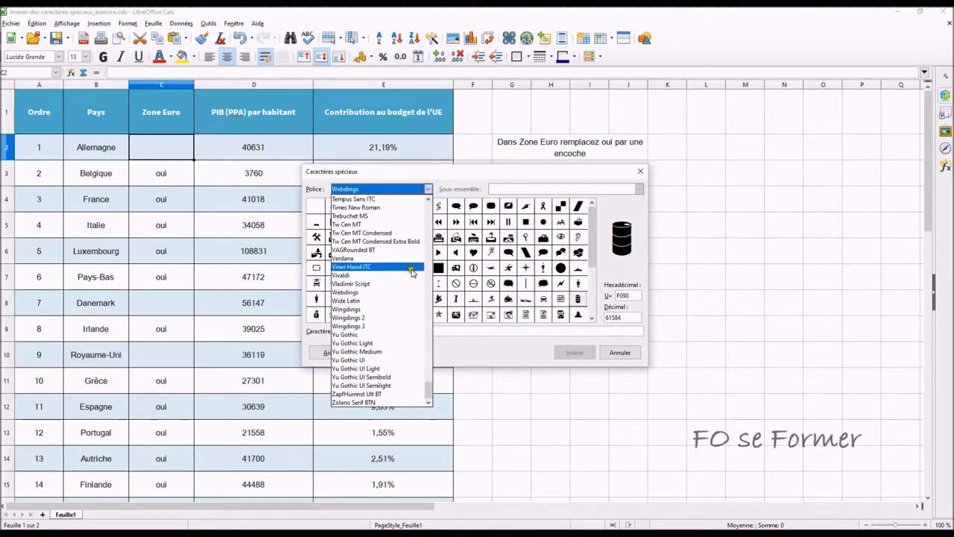
{"action": "left_click", "coordinate": [377, 309]}
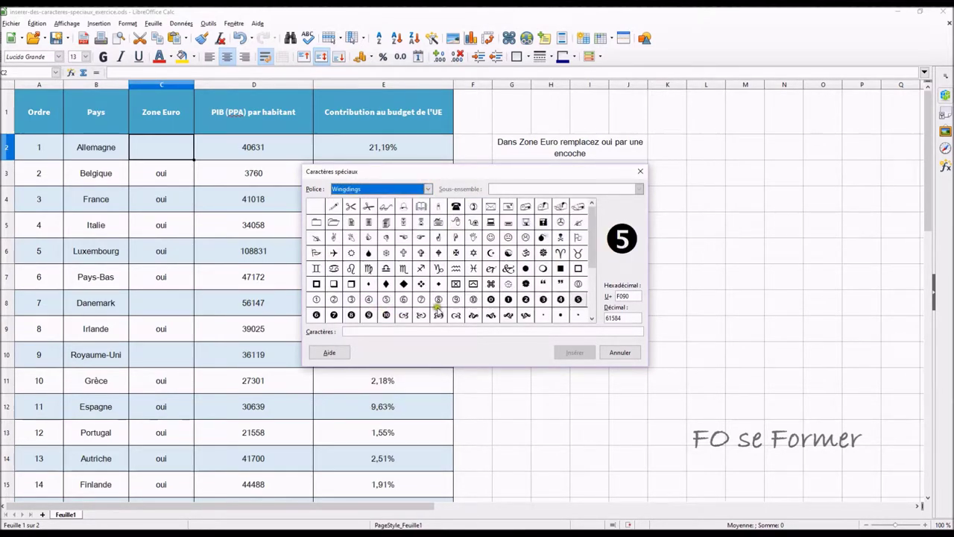
{"action": "left_click_drag", "start_coordinate": [591, 257], "coordinate": [592, 316]}
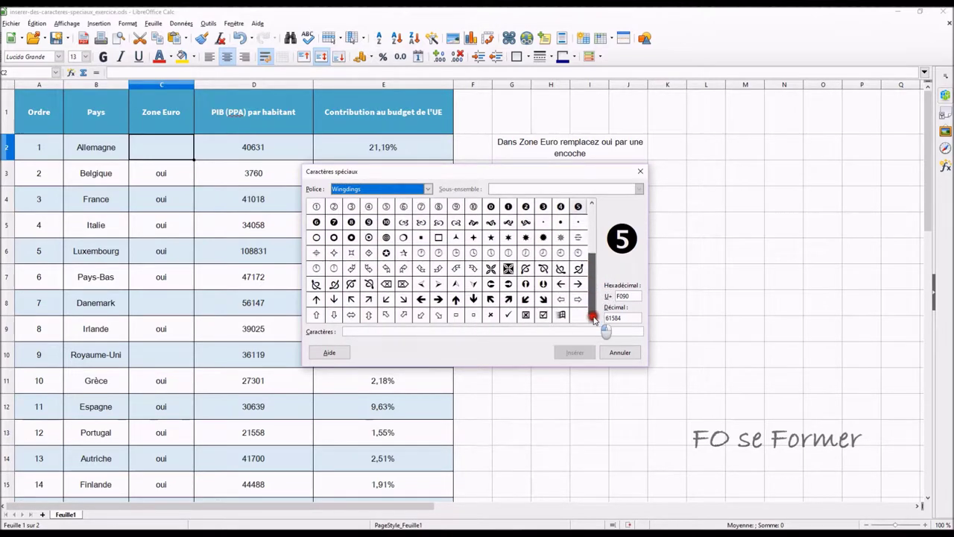
{"action": "left_click", "coordinate": [508, 315]}
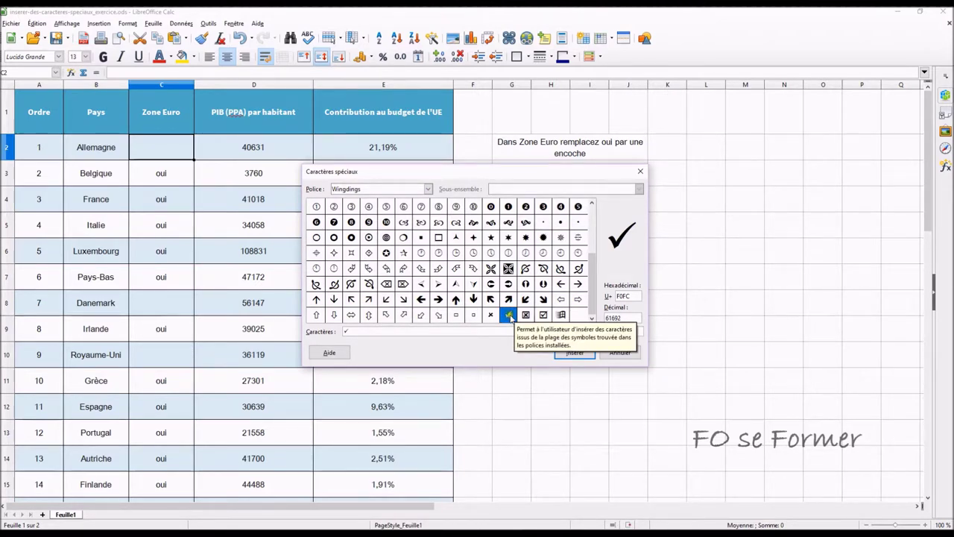
{"action": "left_click", "coordinate": [574, 355]}
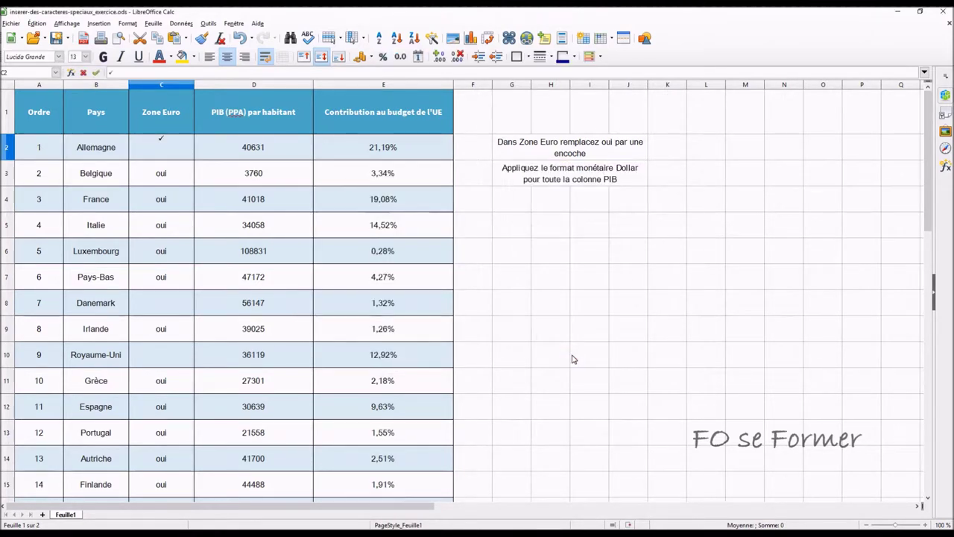
{"action": "left_click", "coordinate": [228, 261]}
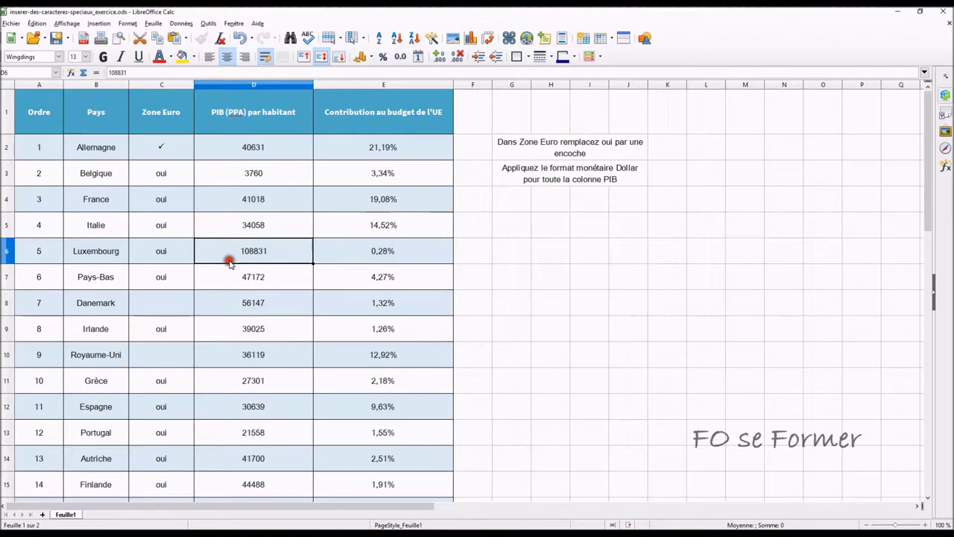
Step: Copy the check mark from C2 over the "oui" entries for Belgique through Pays-Bas (C3:C7), overwriting the existing data
{"action": "left_click", "coordinate": [170, 173]}
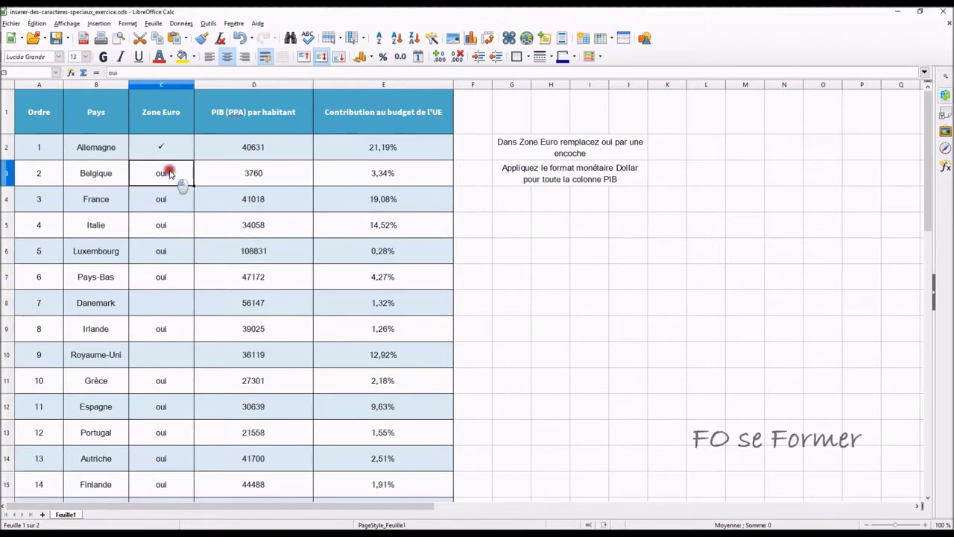
{"action": "left_click", "coordinate": [159, 148]}
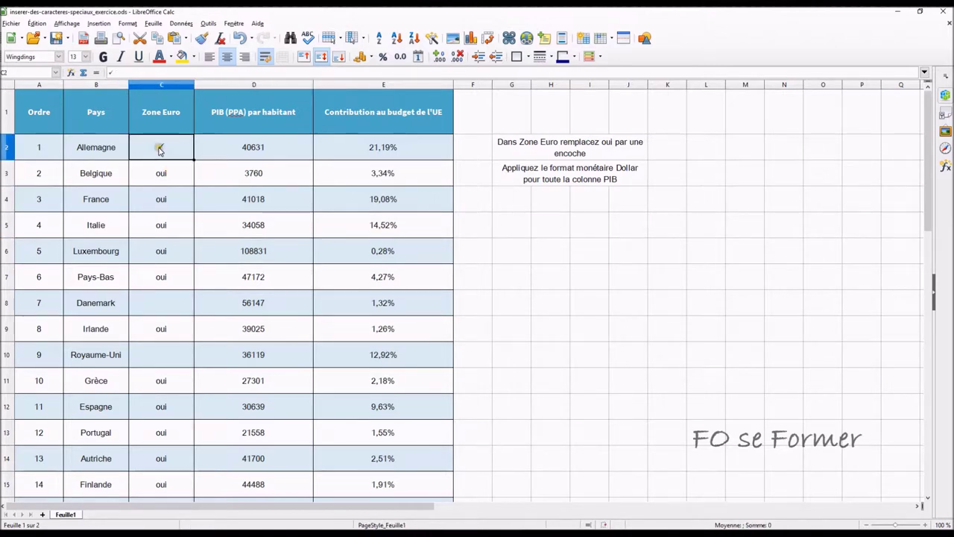
{"action": "key", "text": "ctrl+c"}
{"action": "left_click_drag", "start_coordinate": [166, 171], "coordinate": [174, 273]}
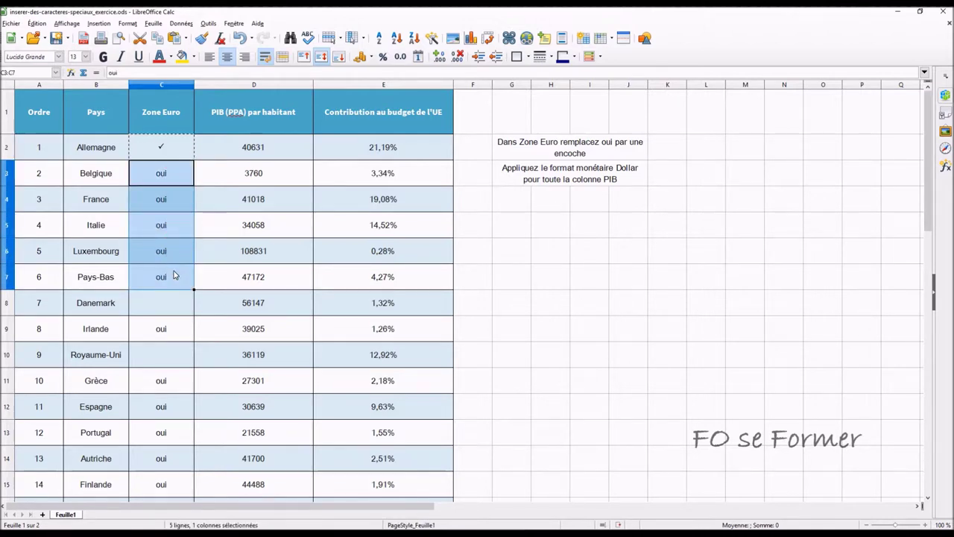
{"action": "key", "text": "ctrl+v"}
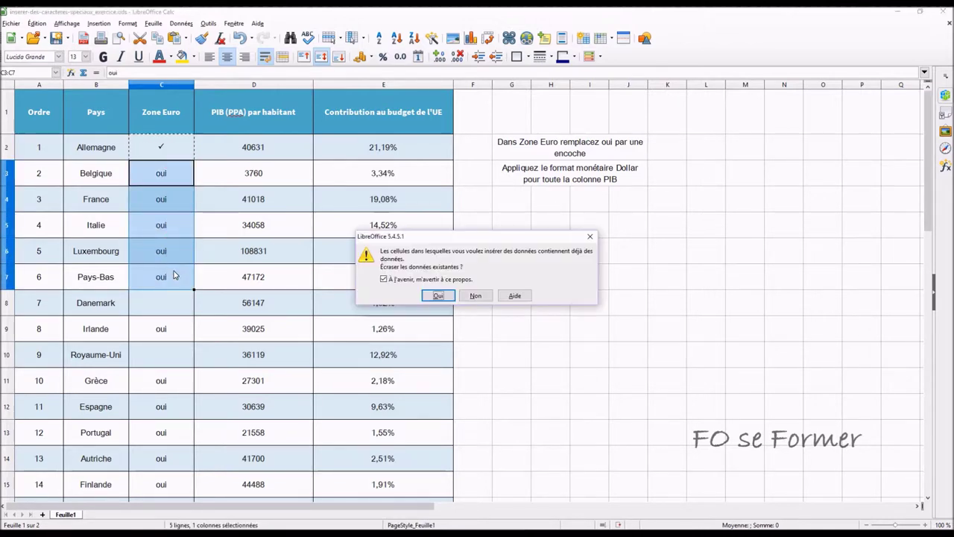
{"action": "left_click", "coordinate": [438, 296]}
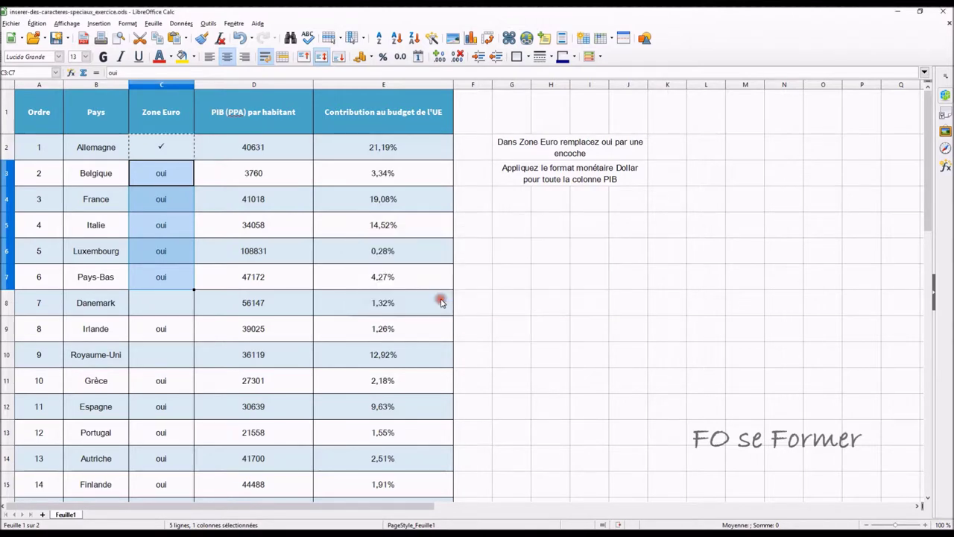
Step: Paste the copied check mark over "oui" in the Zone Euro cell for Irlande (C9)
{"action": "left_click", "coordinate": [162, 328]}
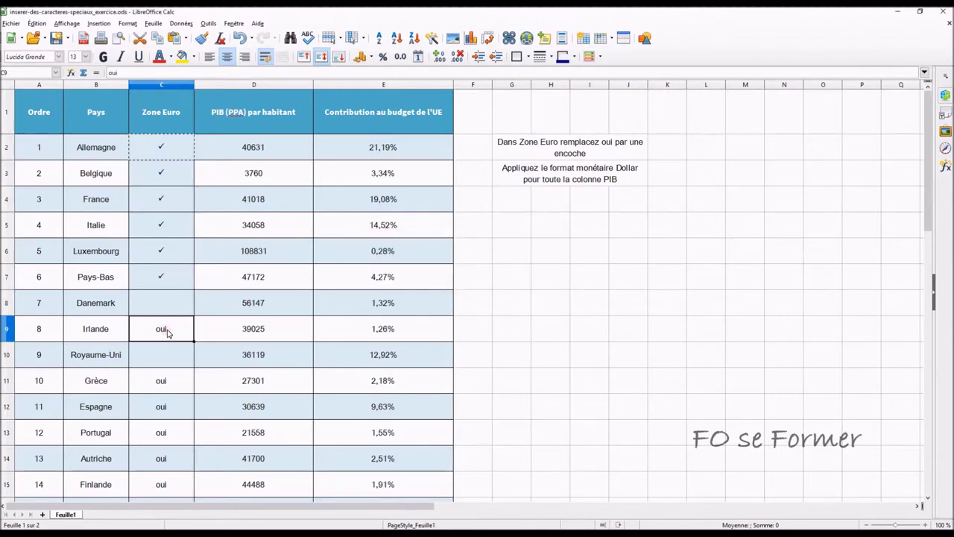
{"action": "key", "text": "ctrl+v"}
{"action": "left_click", "coordinate": [439, 295]}
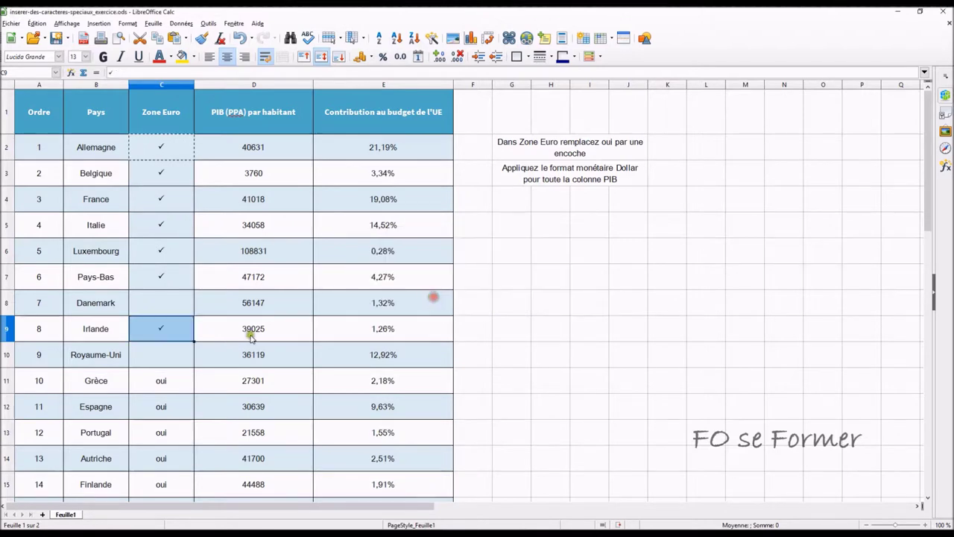
Step: Replace the "oui" entries for Grèce through Finlande (C11:C15) with the copied check mark and end the copy mode
{"action": "scroll", "coordinate": [215, 316], "scroll_direction": "down", "scroll_amount": 3}
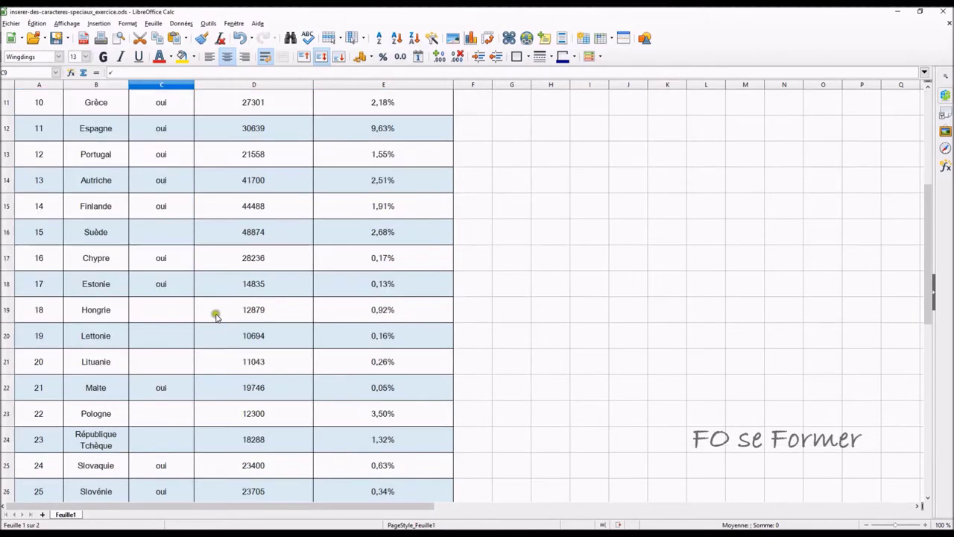
{"action": "left_click", "coordinate": [164, 106]}
{"action": "left_click_drag", "start_coordinate": [166, 115], "coordinate": [168, 198]}
{"action": "key", "text": "ctrl+v"}
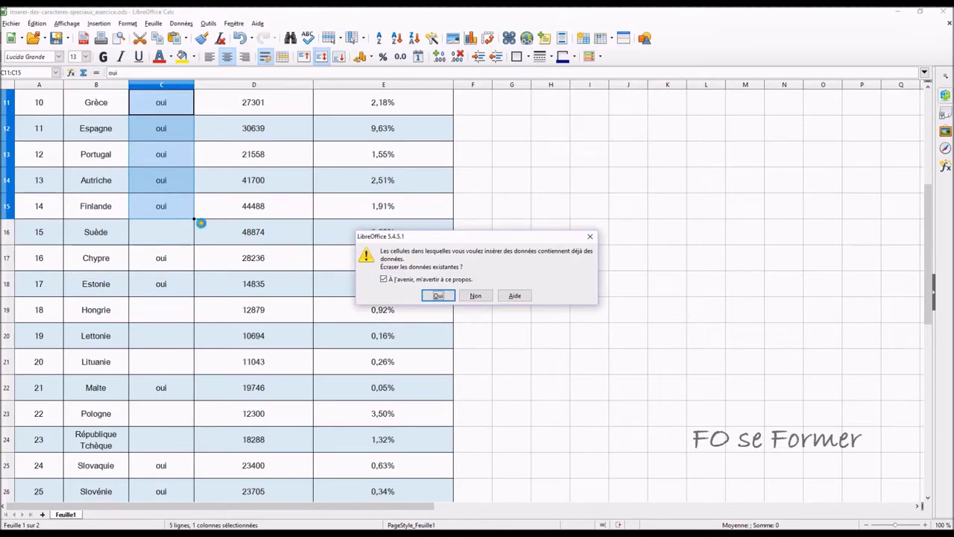
{"action": "left_click", "coordinate": [438, 295]}
{"action": "scroll", "coordinate": [245, 265], "scroll_direction": "up", "scroll_amount": 3}
{"action": "left_click", "coordinate": [269, 204]}
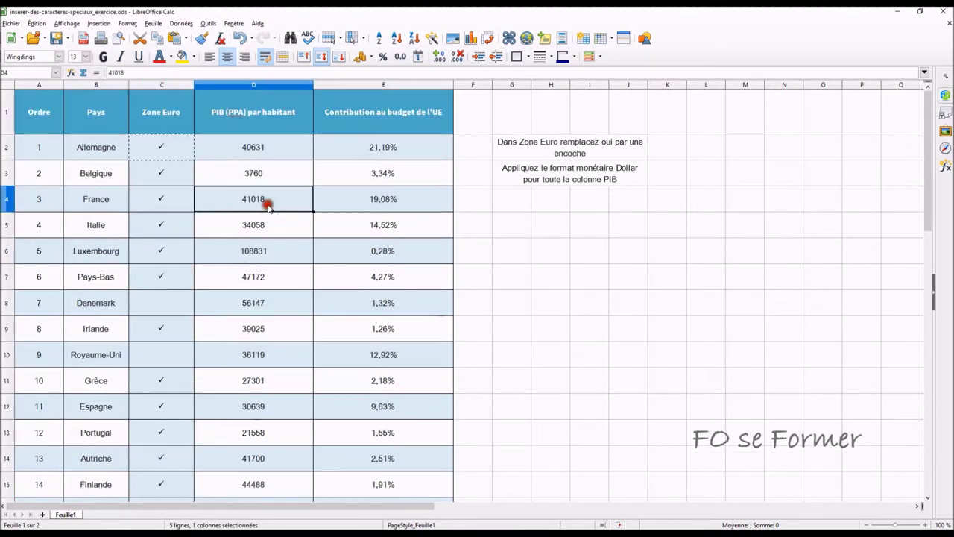
{"action": "key", "text": "Escape"}
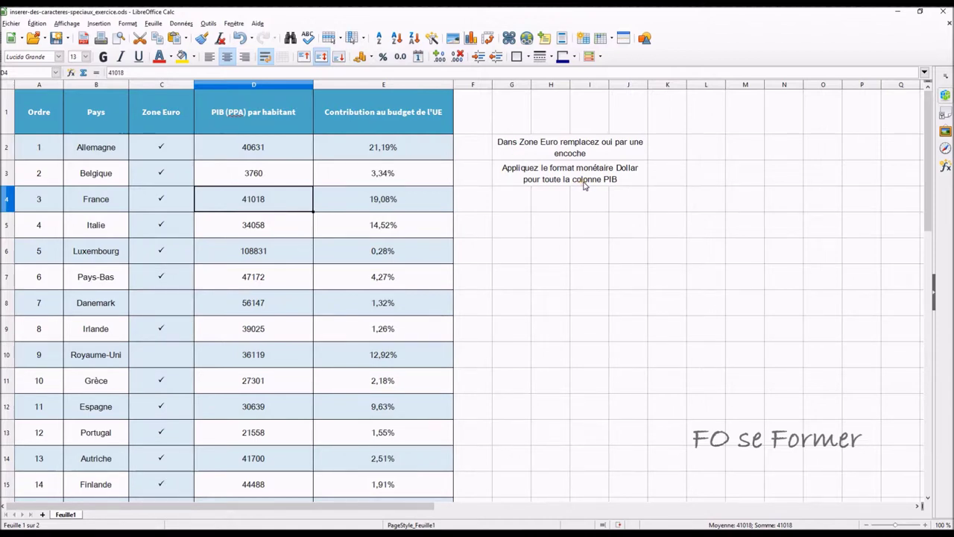
Step: Apply the USD $ Anglais (U.S.A.) currency format to all PIB values in D2:D28 and check the column
{"action": "left_click_drag", "start_coordinate": [276, 148], "coordinate": [261, 315]}
{"action": "scroll", "coordinate": [264, 319], "scroll_direction": "up", "scroll_amount": 6}
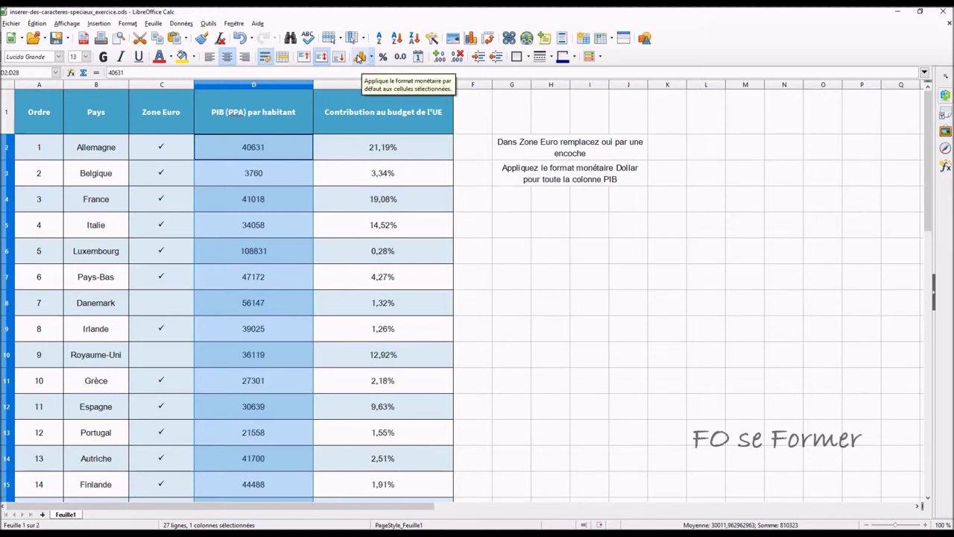
{"action": "left_click", "coordinate": [371, 56]}
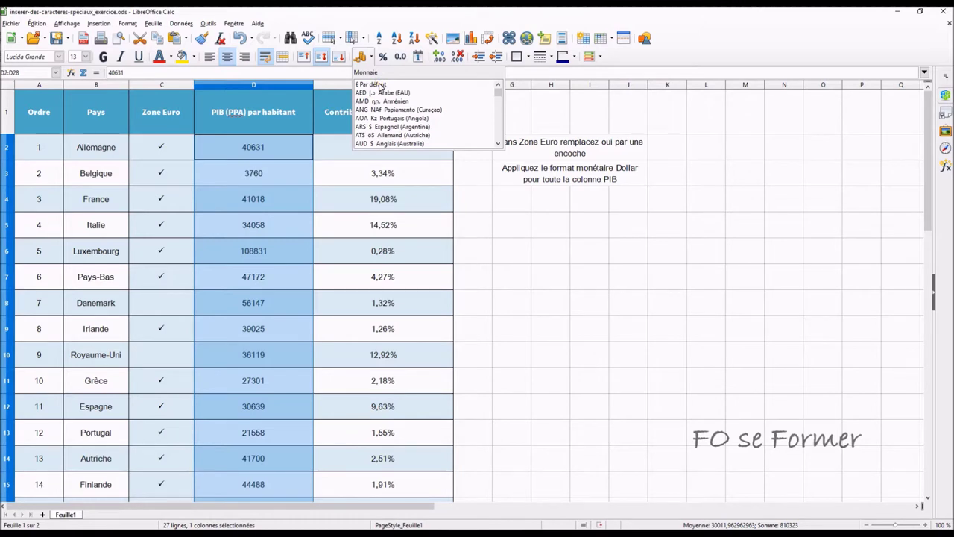
{"action": "left_click", "coordinate": [500, 93]}
{"action": "left_click_drag", "start_coordinate": [500, 92], "coordinate": [499, 145]}
{"action": "left_click", "coordinate": [498, 144]}
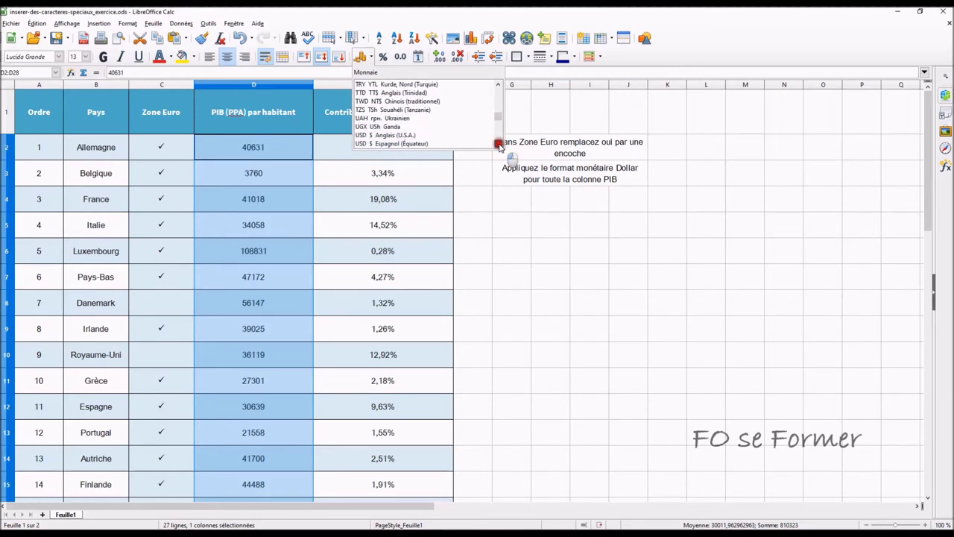
{"action": "left_click", "coordinate": [384, 135]}
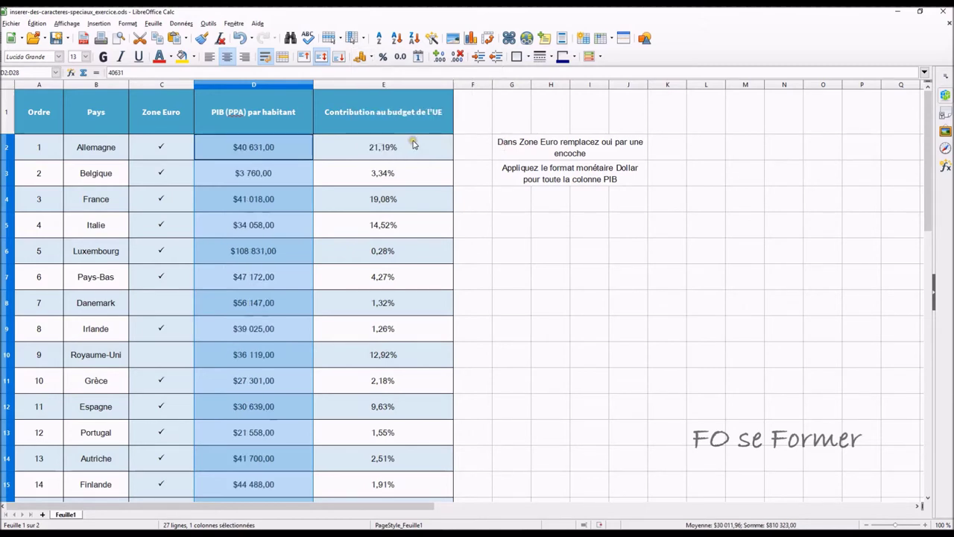
{"action": "scroll", "coordinate": [282, 241], "scroll_direction": "down", "scroll_amount": 3}
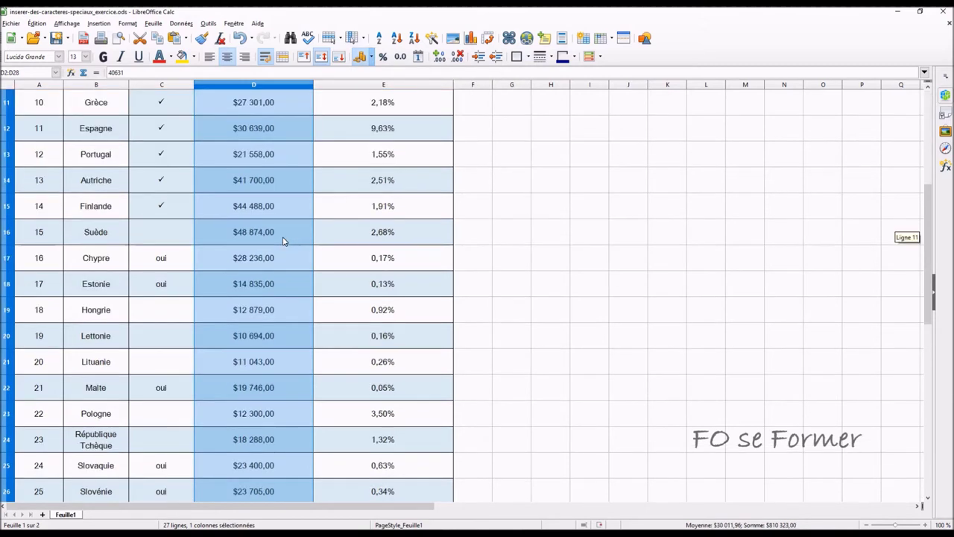
{"action": "left_click", "coordinate": [283, 240]}
{"action": "scroll", "coordinate": [282, 241], "scroll_direction": "down", "scroll_amount": 4}
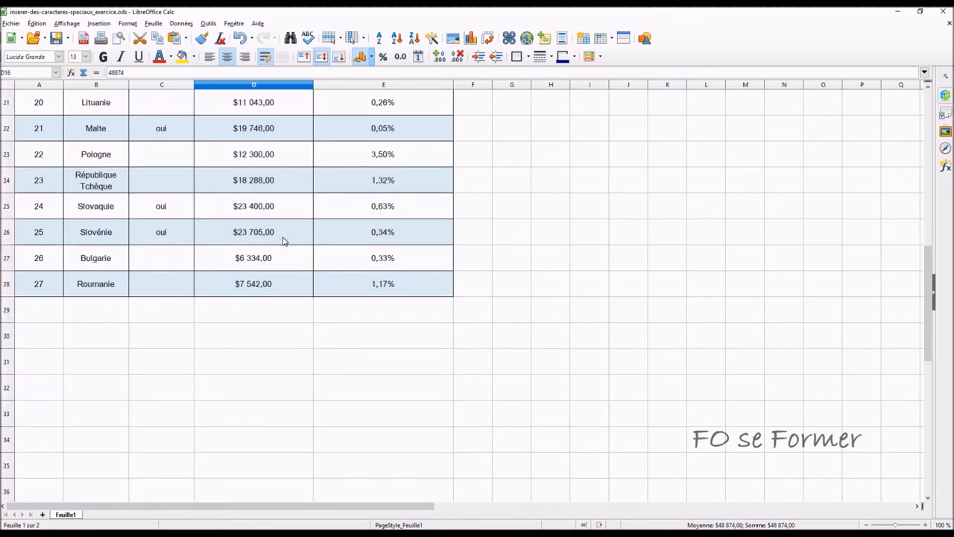
{"action": "scroll", "coordinate": [283, 241], "scroll_direction": "up", "scroll_amount": 7}
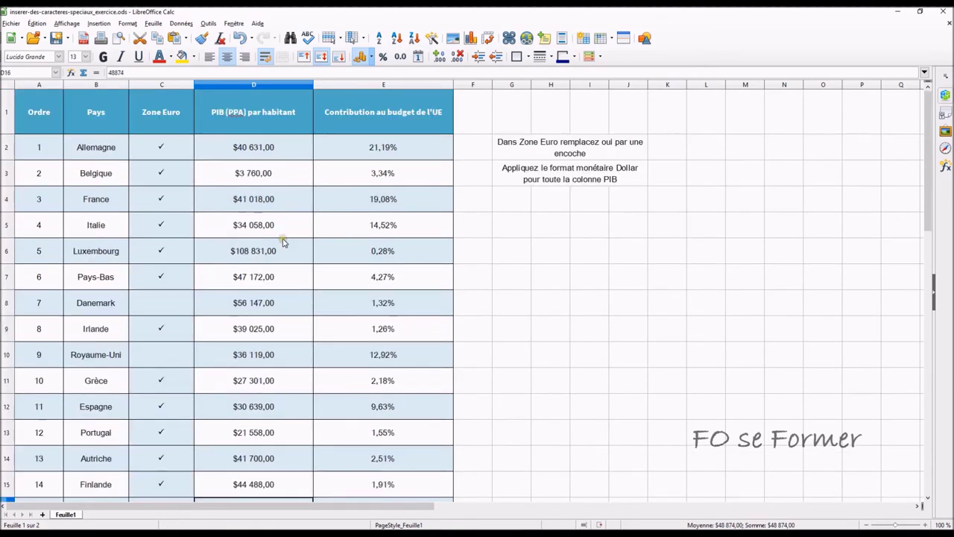